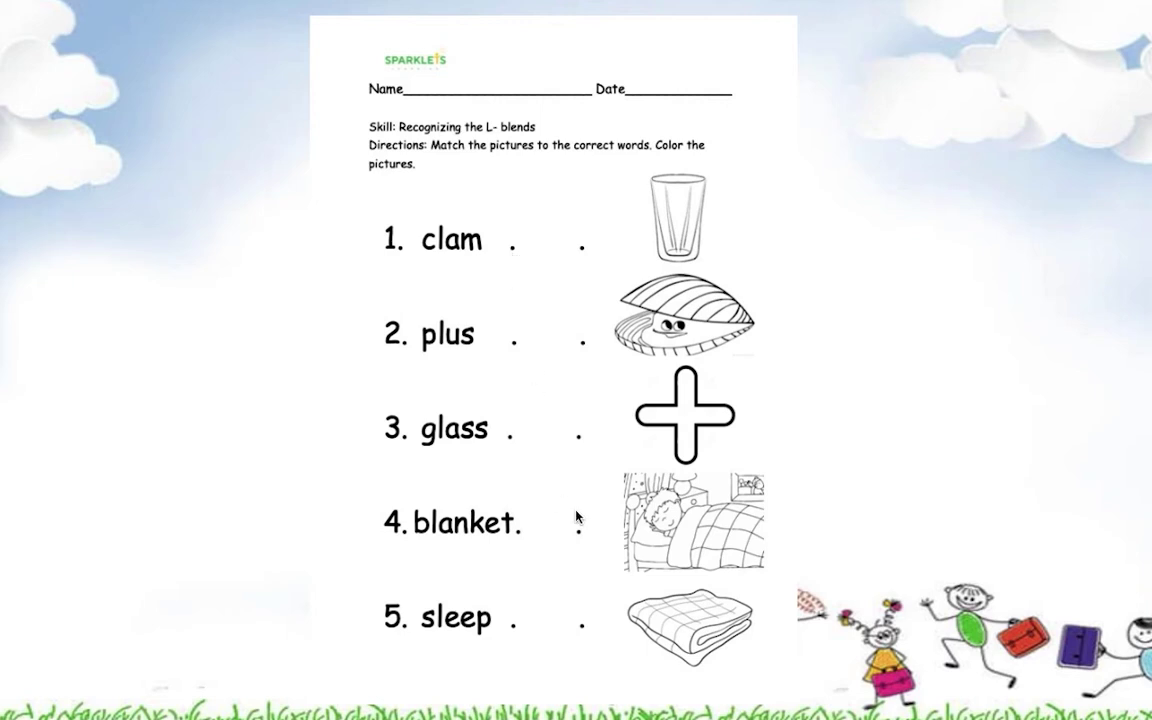
- Switch to the Jamboard worksheet and circle the beginning blends: cl for the clock, sl for the sloth, bl for the blocks and fl for the fly
{"action": "left_click", "coordinate": [905, 470]}
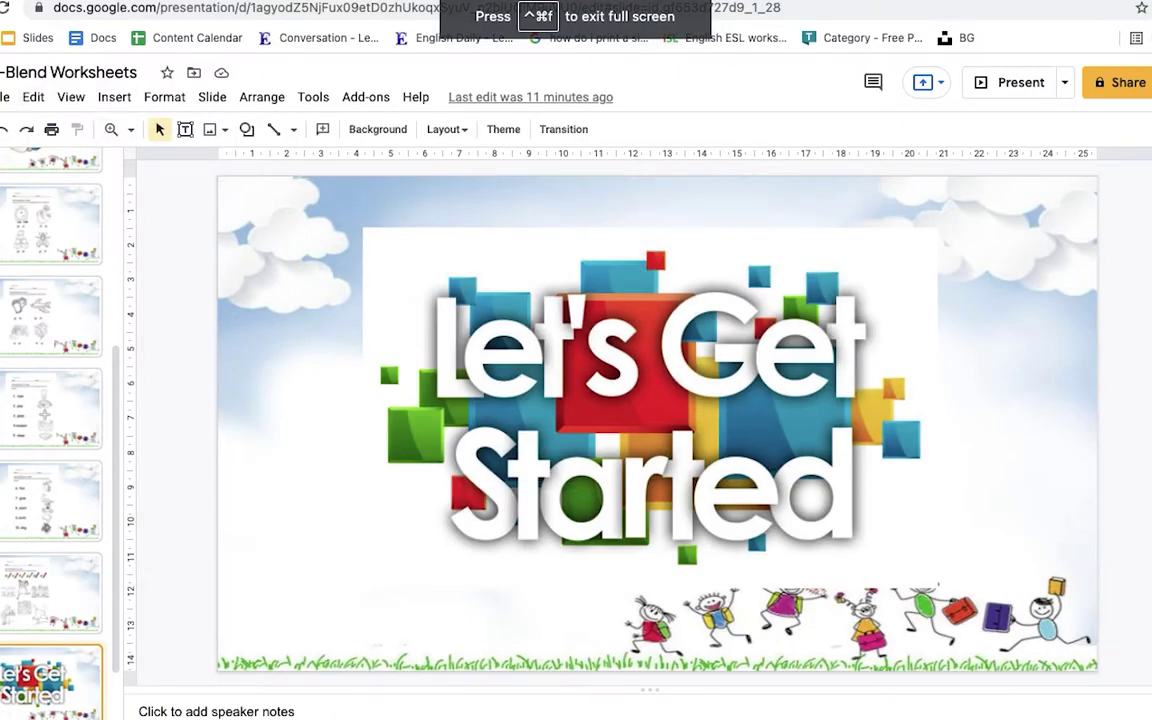
{"action": "key", "text": "ctrl+Tab"}
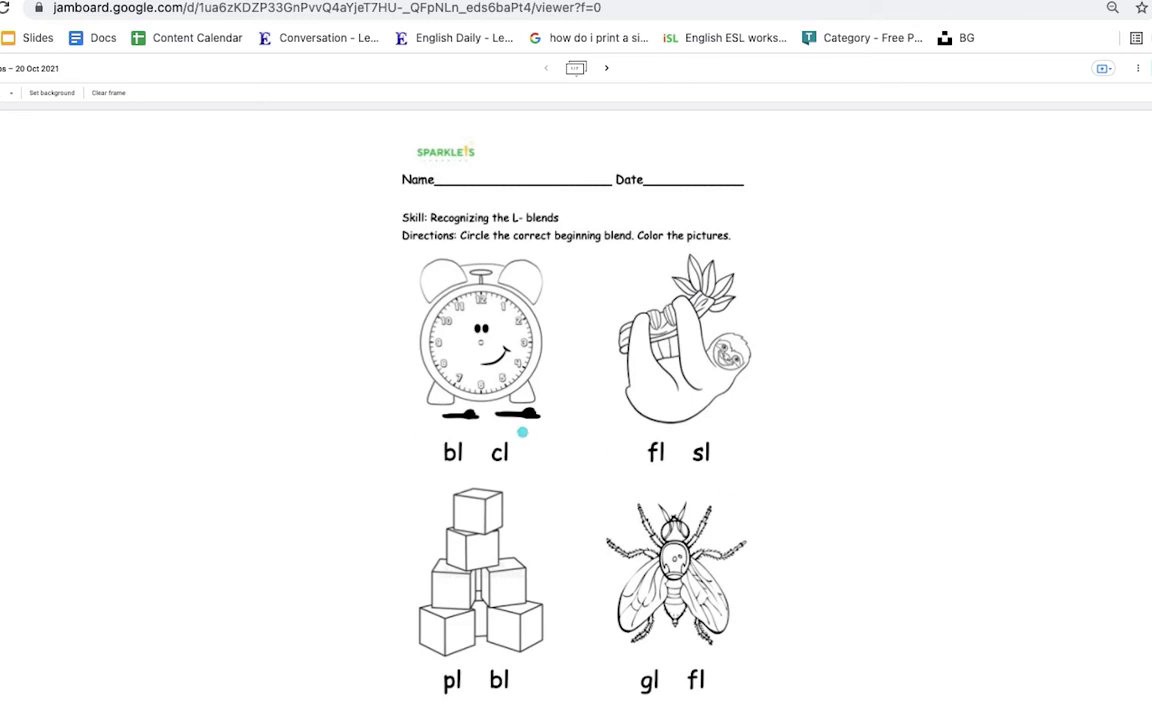
{"action": "mouse_move", "coordinate": [522, 429]}
{"action": "left_mouse_down"}
{"action": "mouse_move", "coordinate": [480, 445]}
{"action": "mouse_move", "coordinate": [490, 468]}
{"action": "mouse_move", "coordinate": [520, 466]}
{"action": "mouse_move", "coordinate": [528, 436]}
{"action": "left_mouse_up"}
{"action": "mouse_move", "coordinate": [690, 462]}
{"action": "left_mouse_down"}
{"action": "mouse_move", "coordinate": [722, 458]}
{"action": "mouse_move", "coordinate": [696, 433]}
{"action": "mouse_move", "coordinate": [681, 450]}
{"action": "left_mouse_up"}
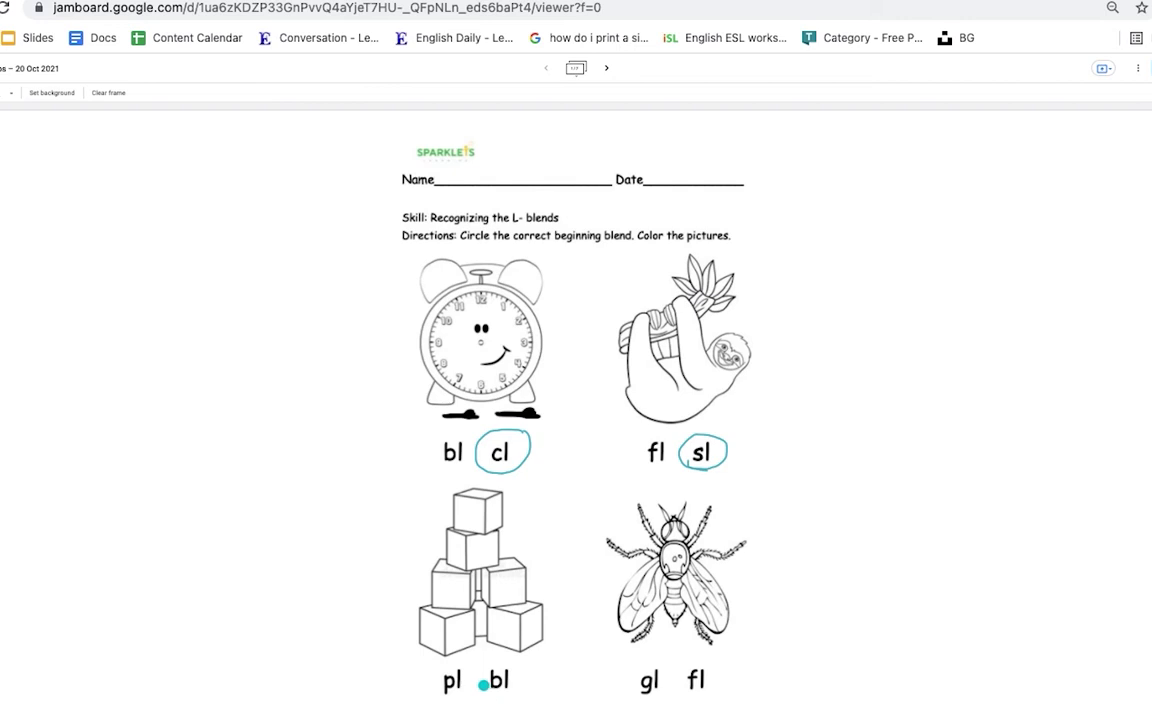
{"action": "mouse_move", "coordinate": [482, 688]}
{"action": "left_mouse_down"}
{"action": "mouse_move", "coordinate": [512, 700]}
{"action": "mouse_move", "coordinate": [515, 661]}
{"action": "mouse_move", "coordinate": [483, 686]}
{"action": "left_mouse_up"}
{"action": "mouse_move", "coordinate": [680, 684]}
{"action": "left_mouse_down"}
{"action": "mouse_move", "coordinate": [680, 695]}
{"action": "mouse_move", "coordinate": [715, 690]}
{"action": "mouse_move", "coordinate": [714, 668]}
{"action": "mouse_move", "coordinate": [684, 670]}
{"action": "mouse_move", "coordinate": [681, 686]}
{"action": "left_mouse_up"}
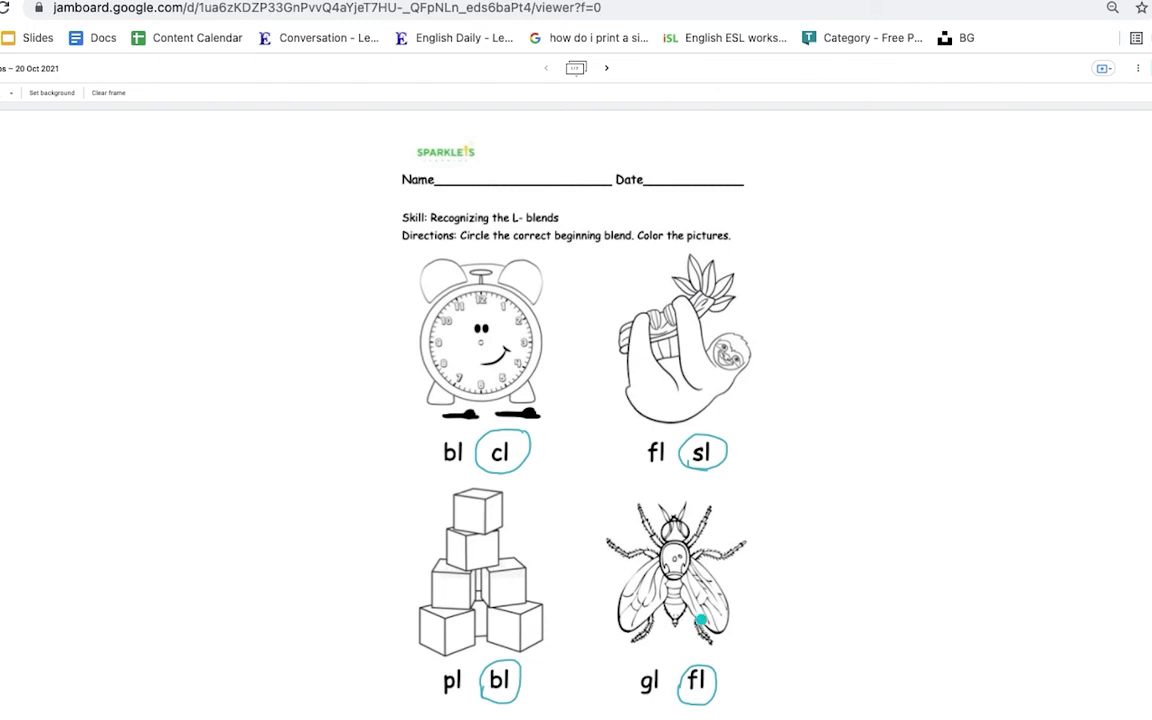
- On the second worksheet frame, circle gl for the gloves, pl for the plane, sl for the slide and fl for the flower
{"action": "left_click", "coordinate": [606, 68]}
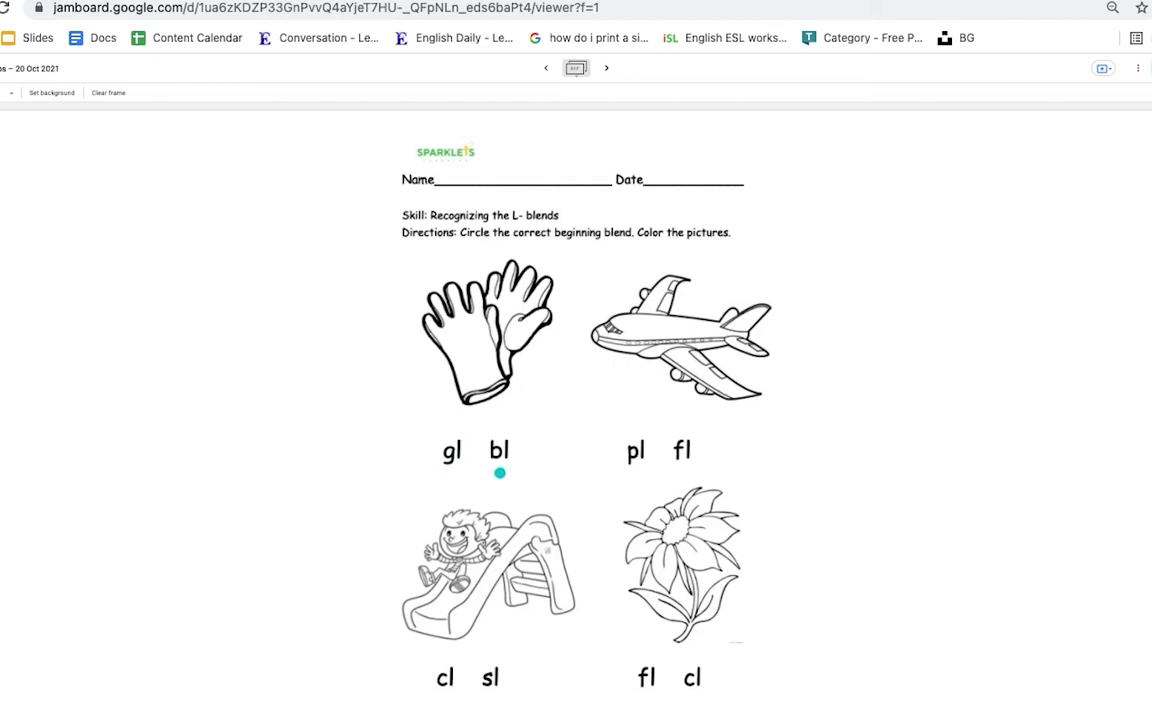
{"action": "mouse_move", "coordinate": [480, 450]}
{"action": "left_mouse_down"}
{"action": "mouse_move", "coordinate": [447, 432]}
{"action": "mouse_move", "coordinate": [428, 469]}
{"action": "mouse_move", "coordinate": [481, 458]}
{"action": "left_mouse_up"}
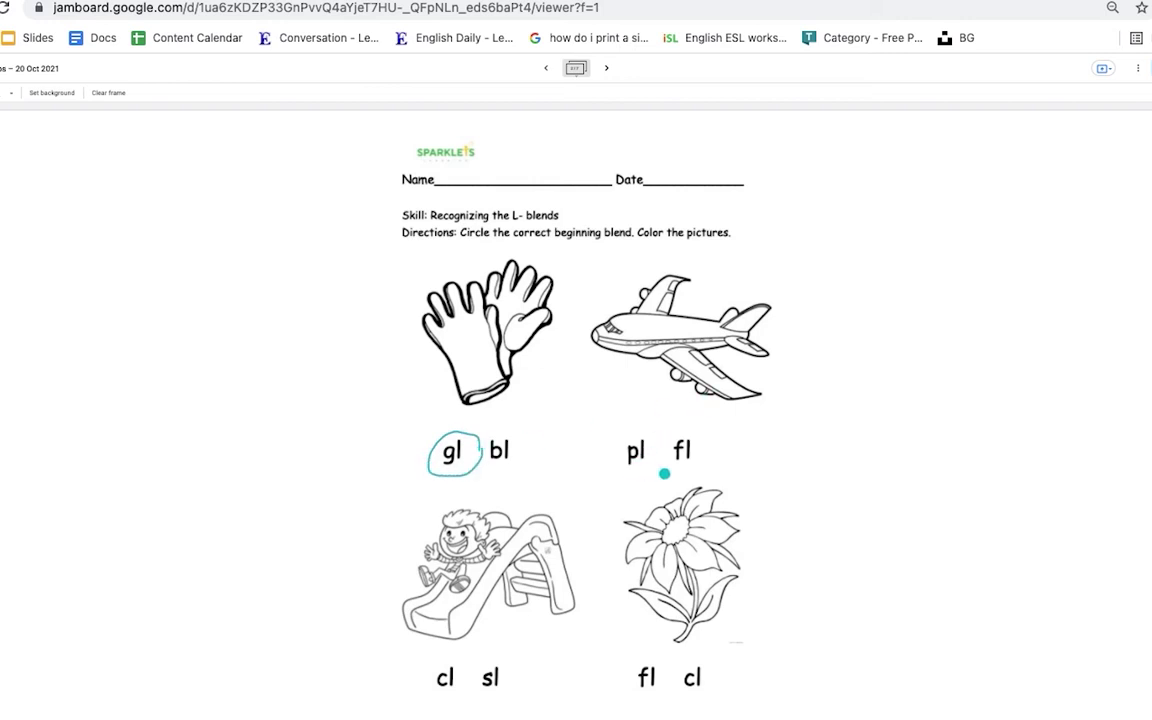
{"action": "mouse_move", "coordinate": [658, 452]}
{"action": "left_mouse_down"}
{"action": "mouse_move", "coordinate": [645, 431]}
{"action": "mouse_move", "coordinate": [622, 462]}
{"action": "mouse_move", "coordinate": [641, 475]}
{"action": "mouse_move", "coordinate": [656, 452]}
{"action": "left_mouse_up"}
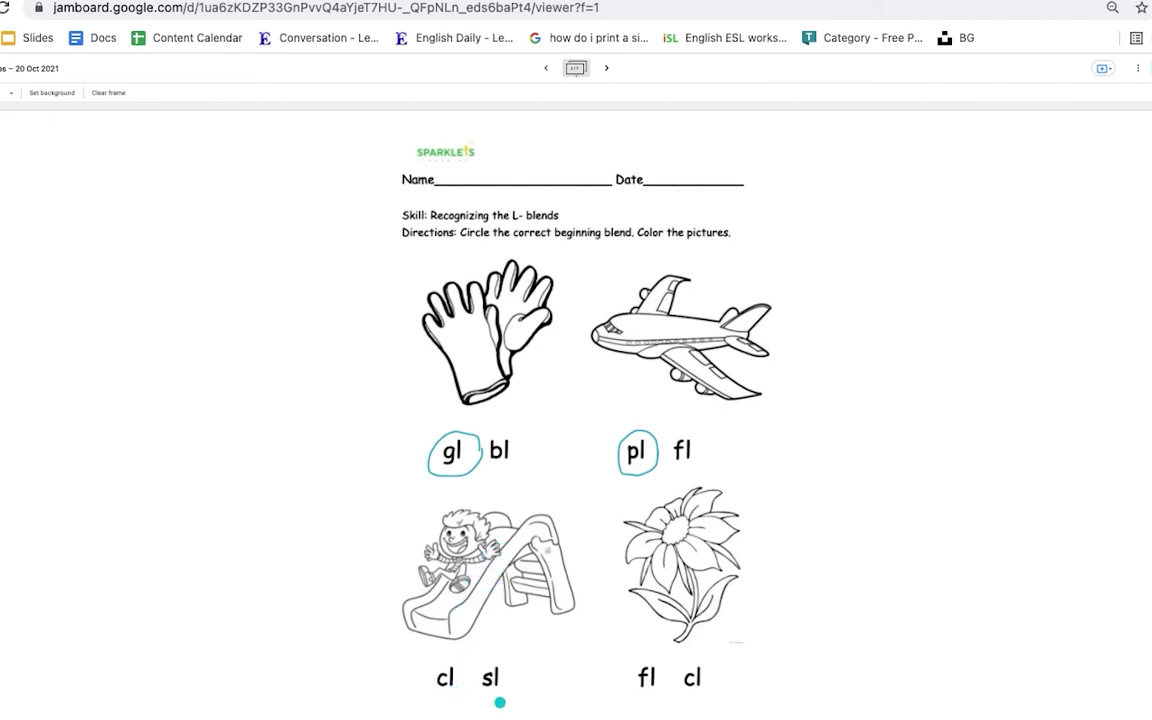
{"action": "mouse_move", "coordinate": [500, 702]}
{"action": "left_mouse_down"}
{"action": "mouse_move", "coordinate": [521, 670]}
{"action": "mouse_move", "coordinate": [476, 662]}
{"action": "mouse_move", "coordinate": [481, 699]}
{"action": "left_mouse_up"}
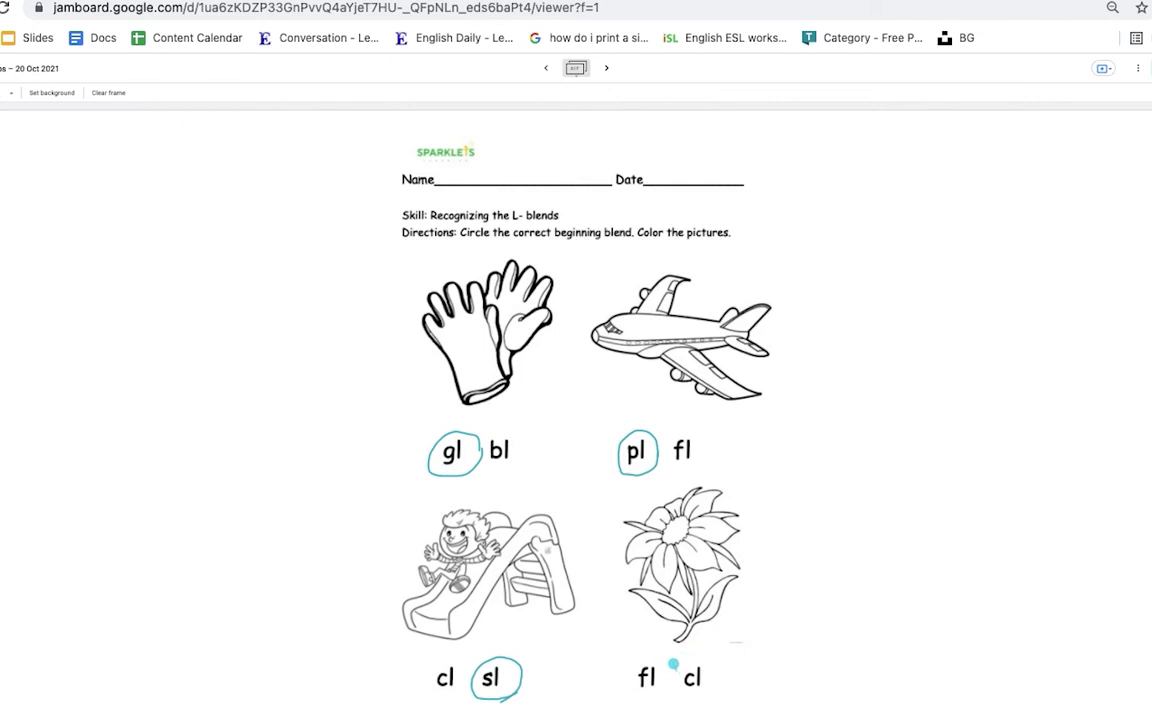
{"action": "mouse_move", "coordinate": [675, 663]}
{"action": "left_mouse_down"}
{"action": "mouse_move", "coordinate": [610, 668]}
{"action": "mouse_move", "coordinate": [648, 703]}
{"action": "mouse_move", "coordinate": [669, 667]}
{"action": "left_mouse_up"}
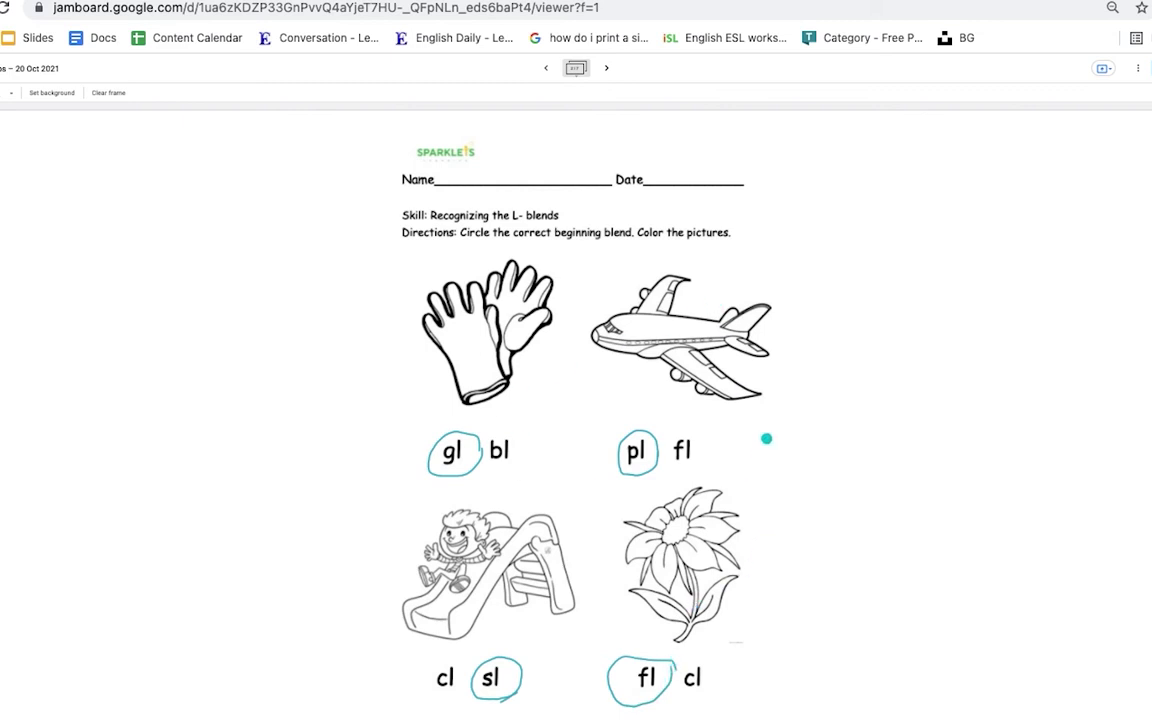
- On the third worksheet frame, draw lines matching clam, plus, glass, blanket and sleep to their pictures
{"action": "left_click", "coordinate": [607, 69]}
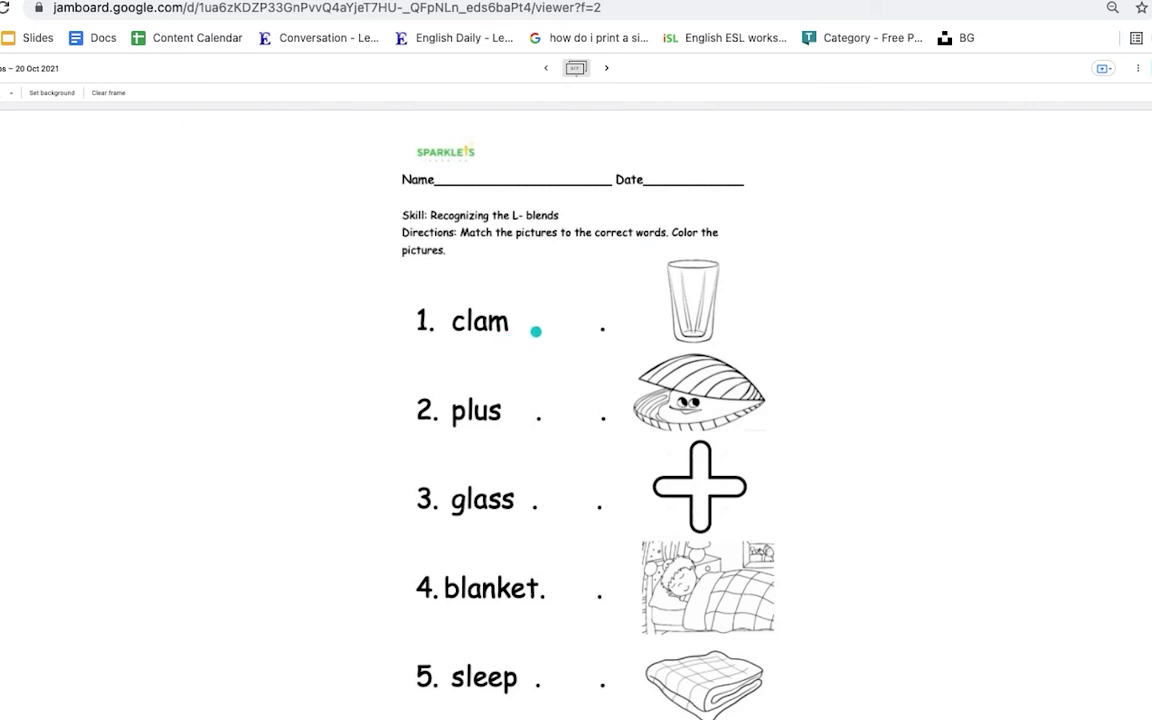
{"action": "mouse_move", "coordinate": [545, 341]}
{"action": "left_mouse_down"}
{"action": "mouse_move", "coordinate": [599, 420]}
{"action": "mouse_move", "coordinate": [617, 420]}
{"action": "left_mouse_up"}
{"action": "left_click_drag", "start_coordinate": [540, 422], "coordinate": [601, 507]}
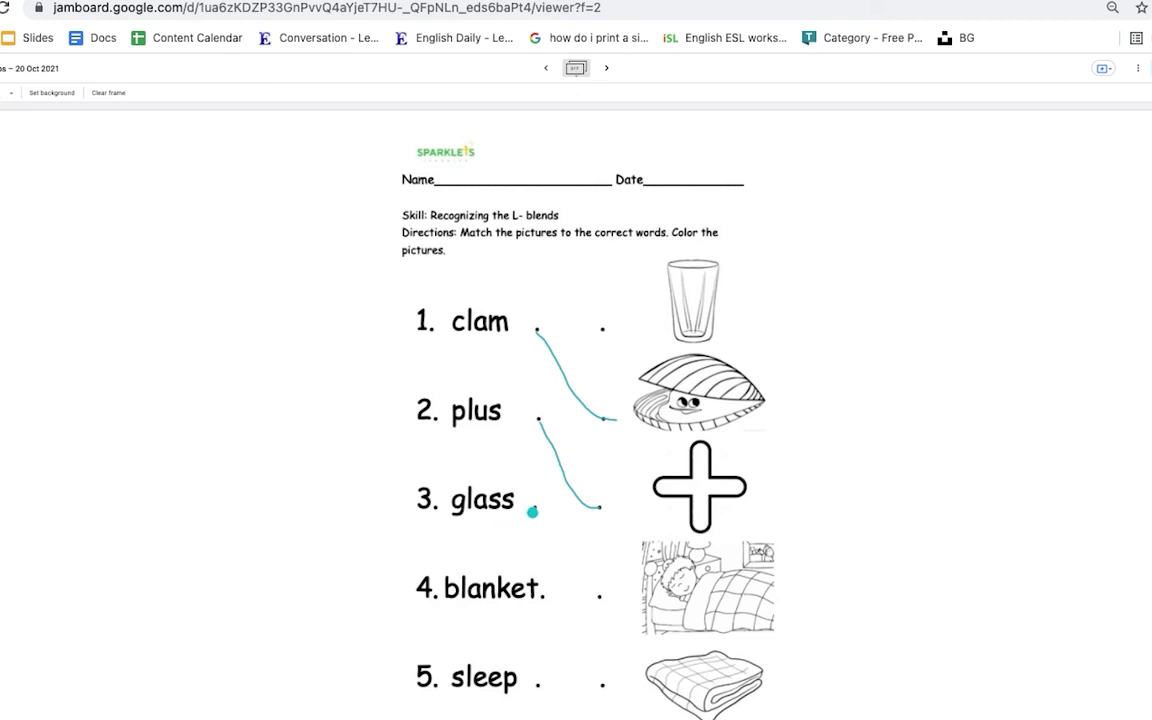
{"action": "left_click_drag", "start_coordinate": [533, 511], "coordinate": [603, 340]}
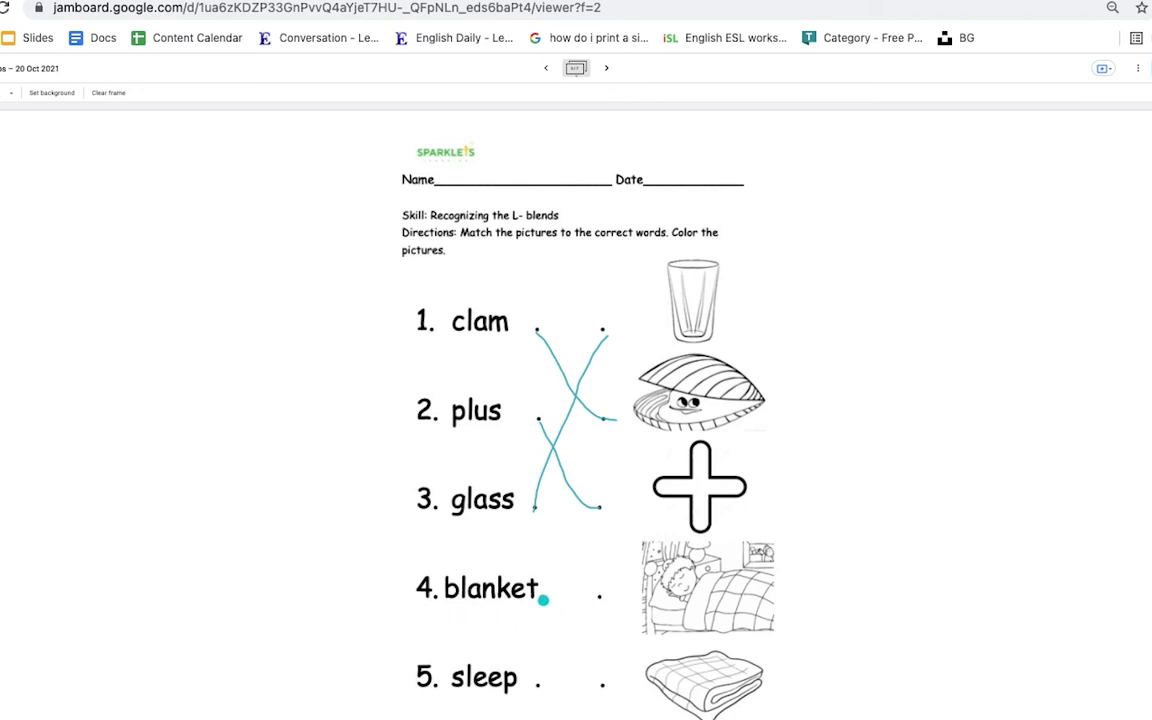
{"action": "left_click_drag", "start_coordinate": [543, 600], "coordinate": [609, 692]}
{"action": "left_click_drag", "start_coordinate": [539, 687], "coordinate": [601, 599]}
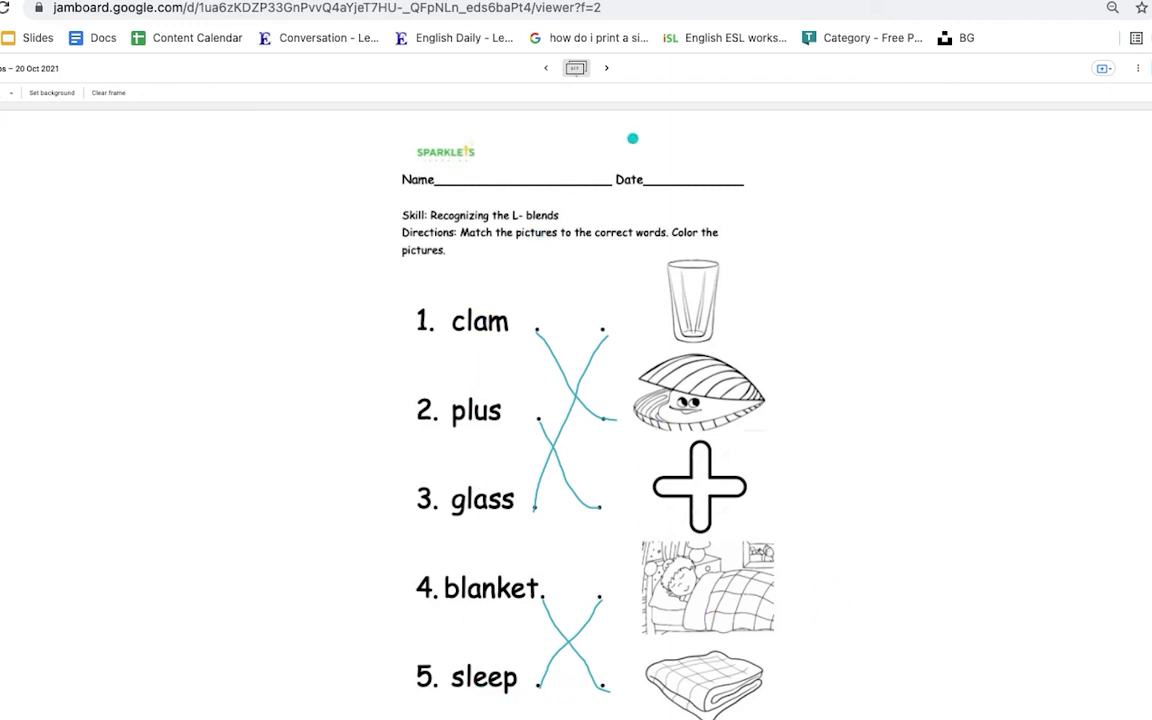
- On the fourth worksheet frame, match flat to the car and glum to the sad character, erasing and redrawing the flat line's stray end
{"action": "left_click", "coordinate": [606, 68]}
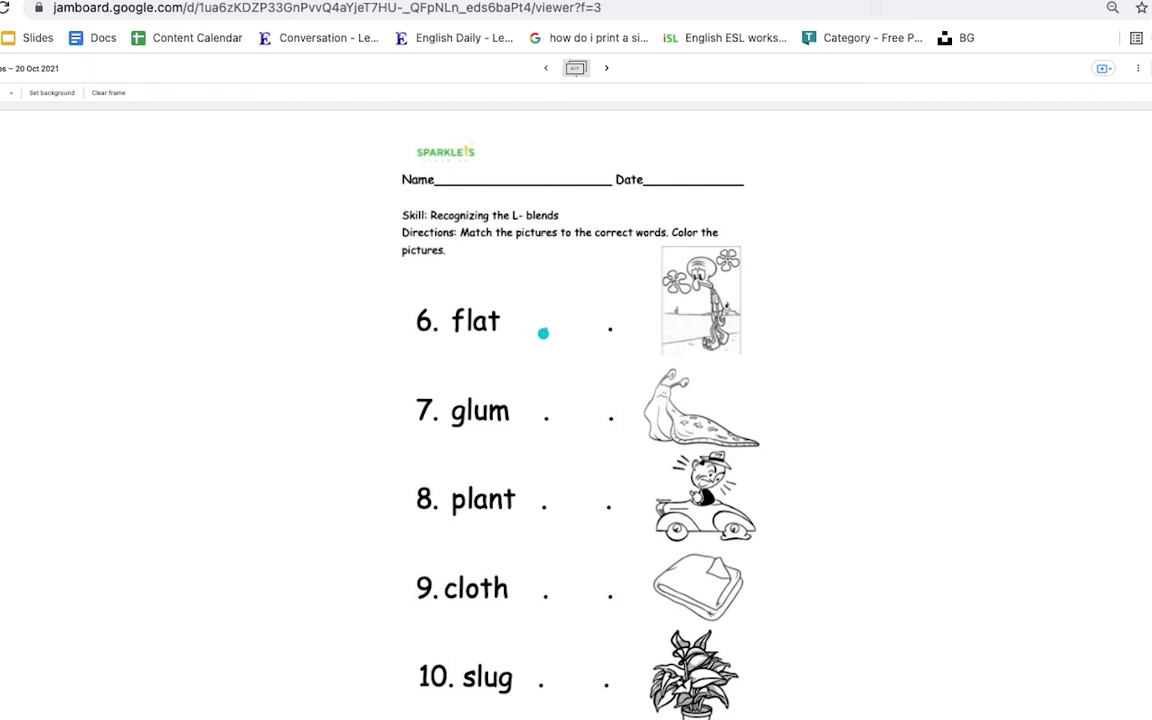
{"action": "mouse_move", "coordinate": [544, 332]}
{"action": "left_mouse_down"}
{"action": "mouse_move", "coordinate": [589, 471]}
{"action": "mouse_move", "coordinate": [619, 496]}
{"action": "left_mouse_up"}
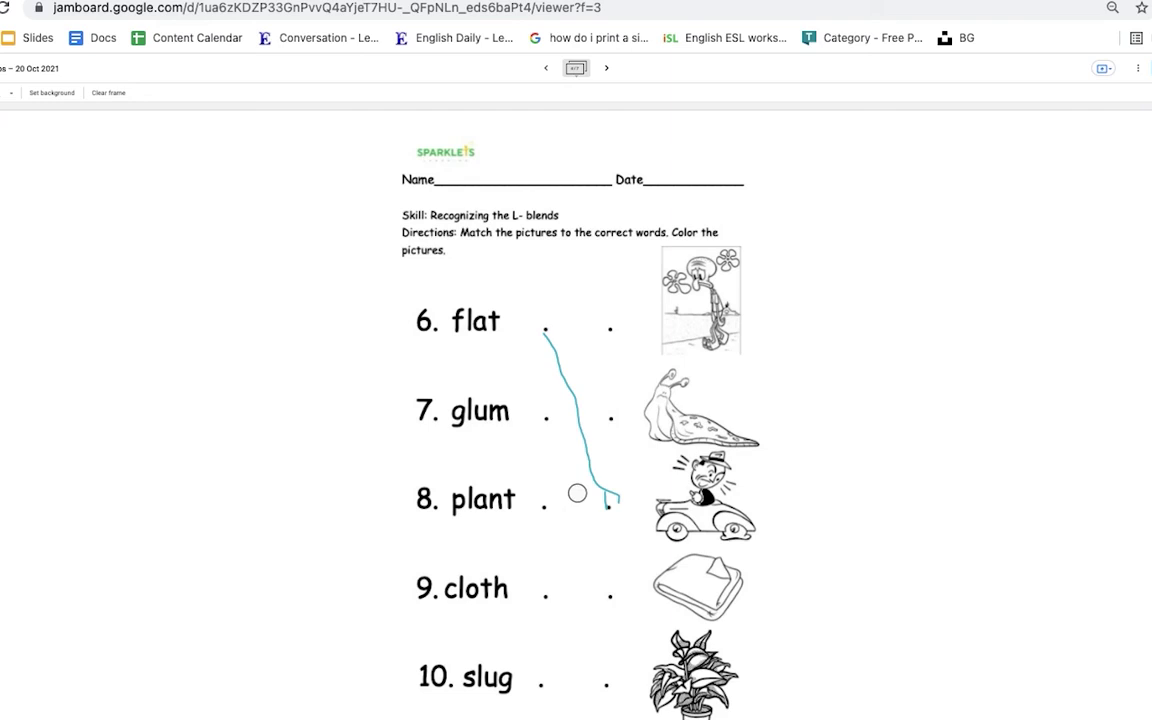
{"action": "mouse_move", "coordinate": [578, 494]}
{"action": "left_mouse_down"}
{"action": "mouse_move", "coordinate": [627, 496]}
{"action": "mouse_move", "coordinate": [591, 489]}
{"action": "left_mouse_up"}
{"action": "left_click_drag", "start_coordinate": [600, 497], "coordinate": [605, 508]}
{"action": "left_click_drag", "start_coordinate": [547, 420], "coordinate": [608, 331]}
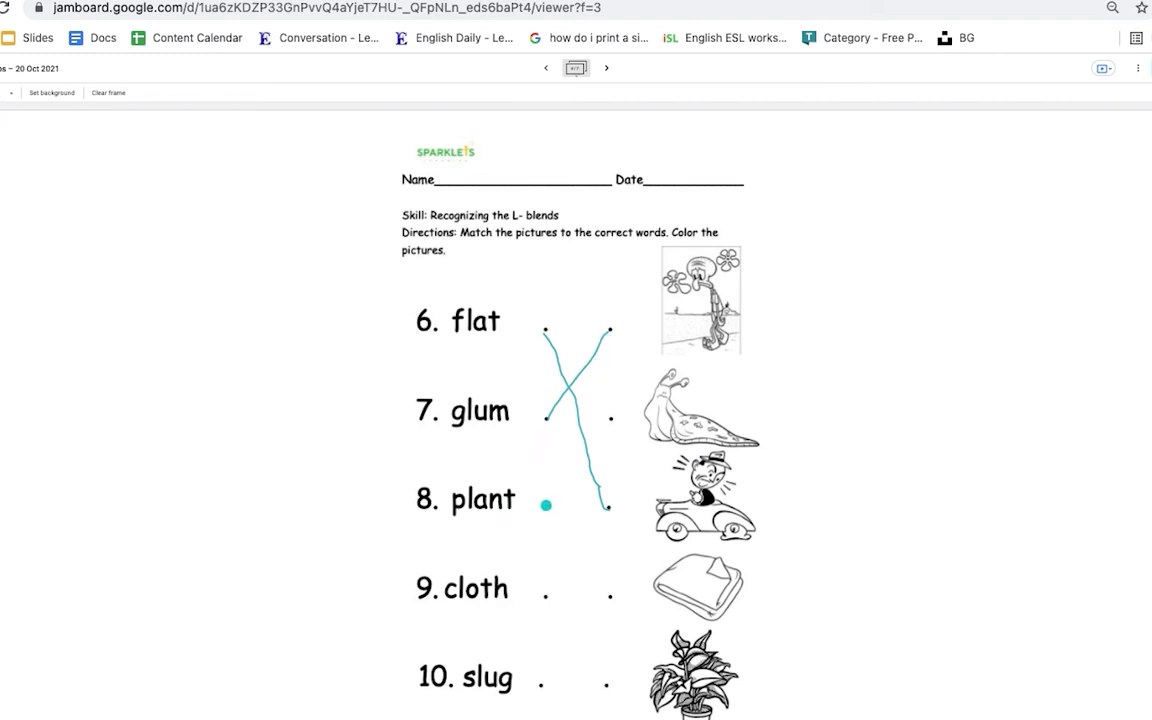
- Draw lines matching plant to the potted plant, cloth to the folded cloth and slug to the slug
{"action": "mouse_move", "coordinate": [546, 506]}
{"action": "left_mouse_down"}
{"action": "mouse_move", "coordinate": [584, 548]}
{"action": "mouse_move", "coordinate": [599, 681]}
{"action": "mouse_move", "coordinate": [615, 686]}
{"action": "left_mouse_up"}
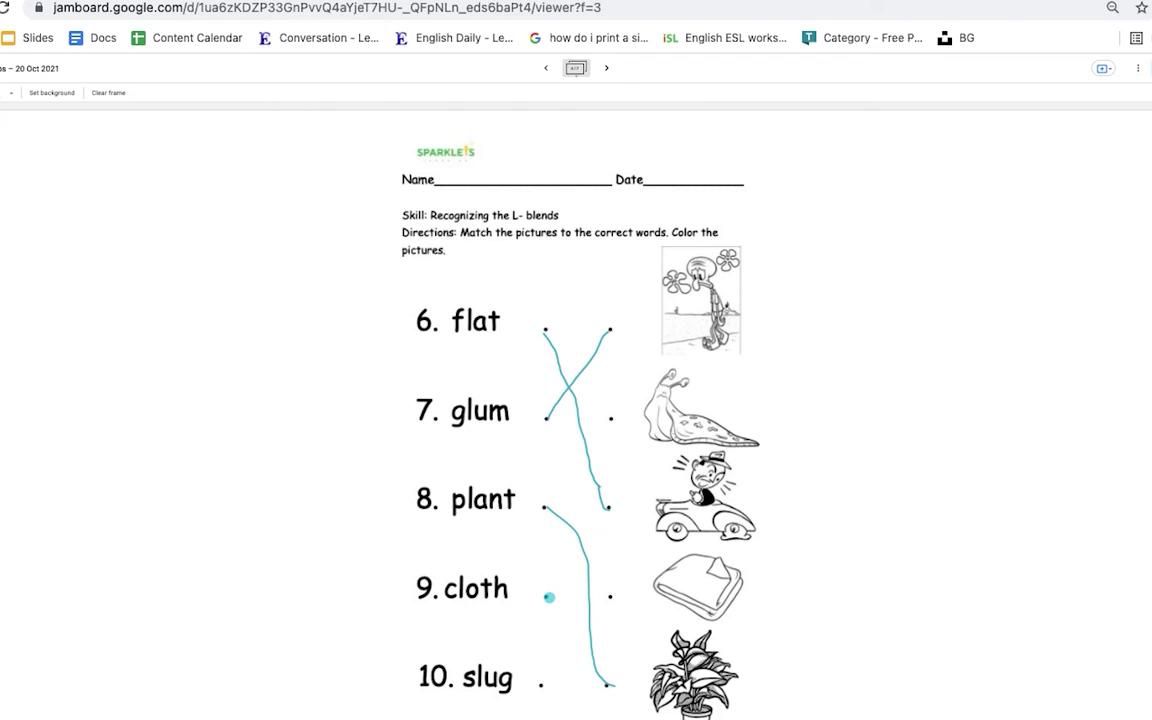
{"action": "left_click_drag", "start_coordinate": [549, 597], "coordinate": [612, 597]}
{"action": "left_click_drag", "start_coordinate": [542, 688], "coordinate": [611, 421]}
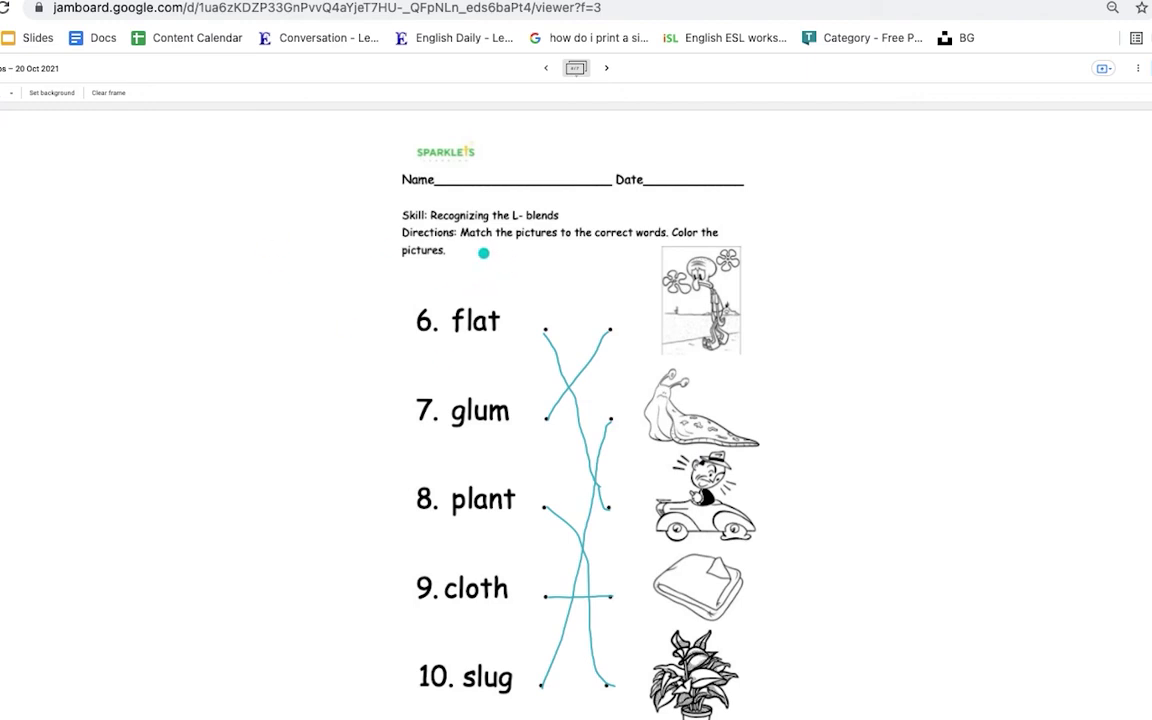
- On the fifth worksheet frame, scribble green color onto the lower part of the jumping girl's dress
{"action": "left_click", "coordinate": [607, 70]}
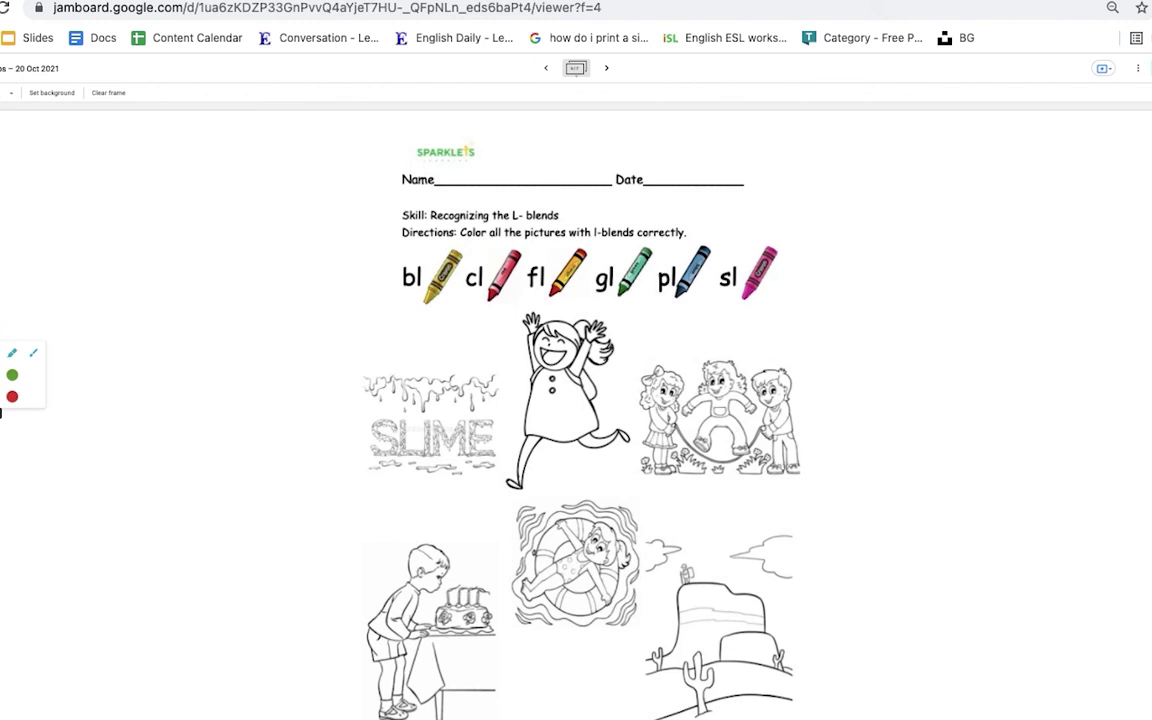
{"action": "left_click", "coordinate": [12, 376]}
{"action": "mouse_move", "coordinate": [570, 429]}
{"action": "left_mouse_down"}
{"action": "mouse_move", "coordinate": [596, 427]}
{"action": "mouse_move", "coordinate": [552, 425]}
{"action": "mouse_move", "coordinate": [600, 432]}
{"action": "mouse_move", "coordinate": [575, 425]}
{"action": "mouse_move", "coordinate": [598, 408]}
{"action": "mouse_move", "coordinate": [570, 411]}
{"action": "left_mouse_up"}
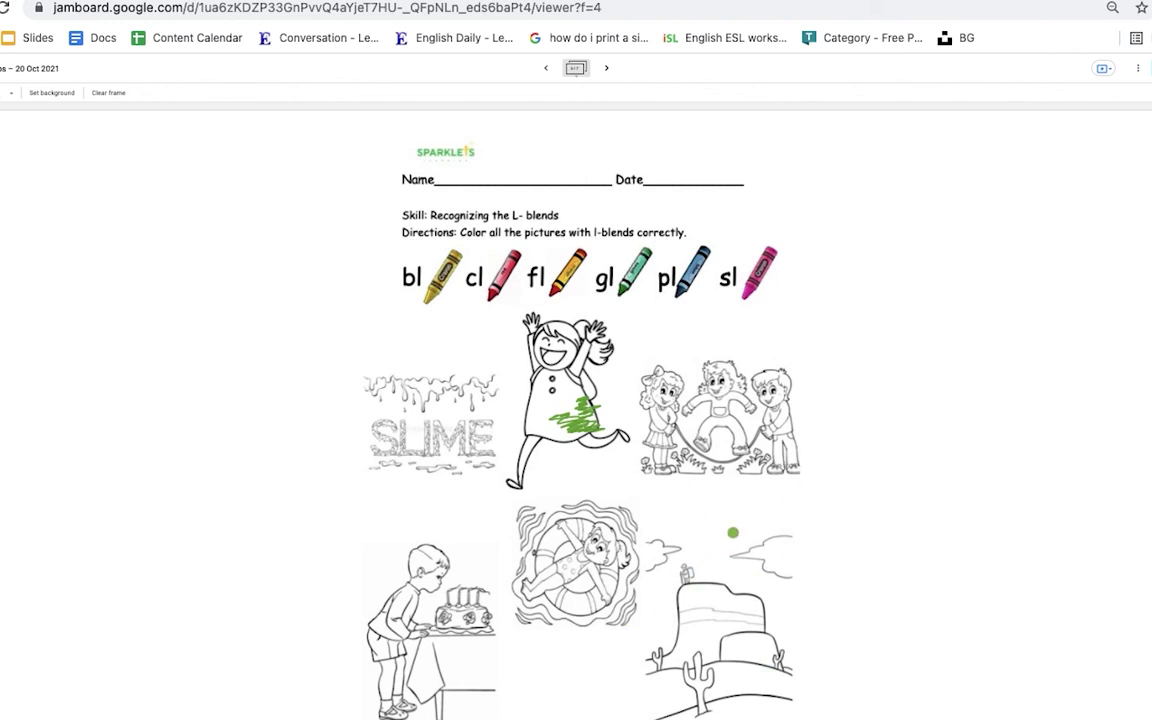
- Switch back to the Google Slides presentation and open the blank background slide after the "Let's Get Started" slide
{"action": "key", "text": "ctrl+Tab"}
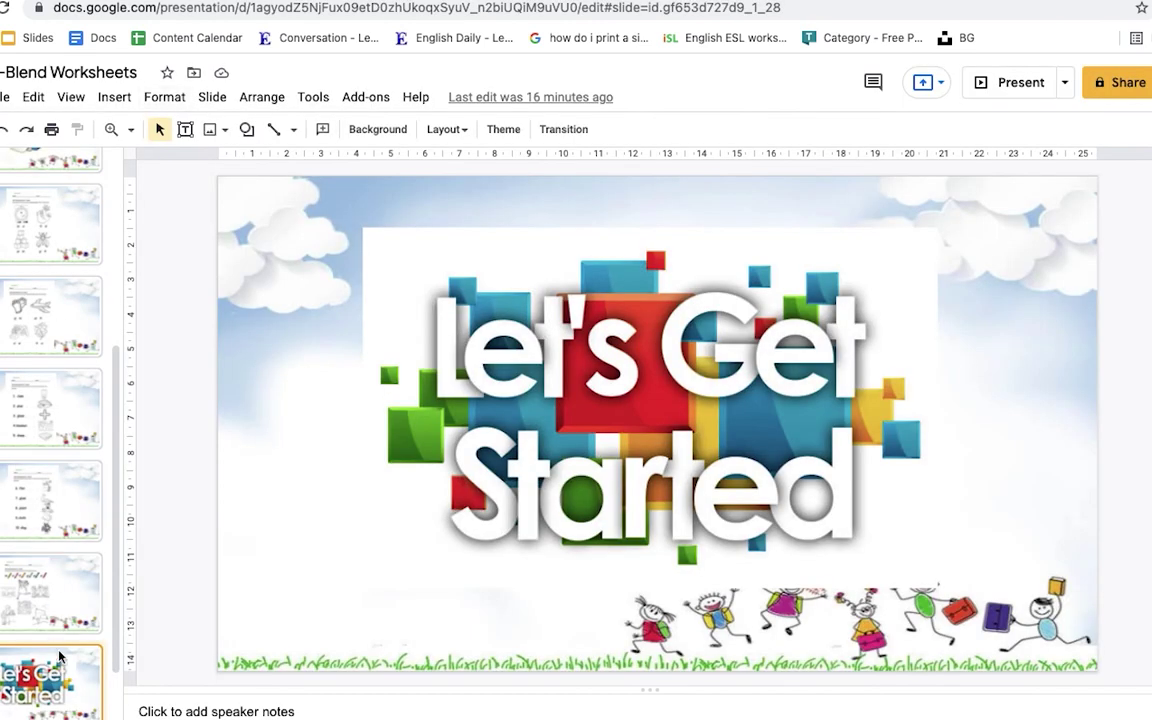
{"action": "scroll", "coordinate": [110, 640], "scroll_direction": "down", "scroll_amount": 2}
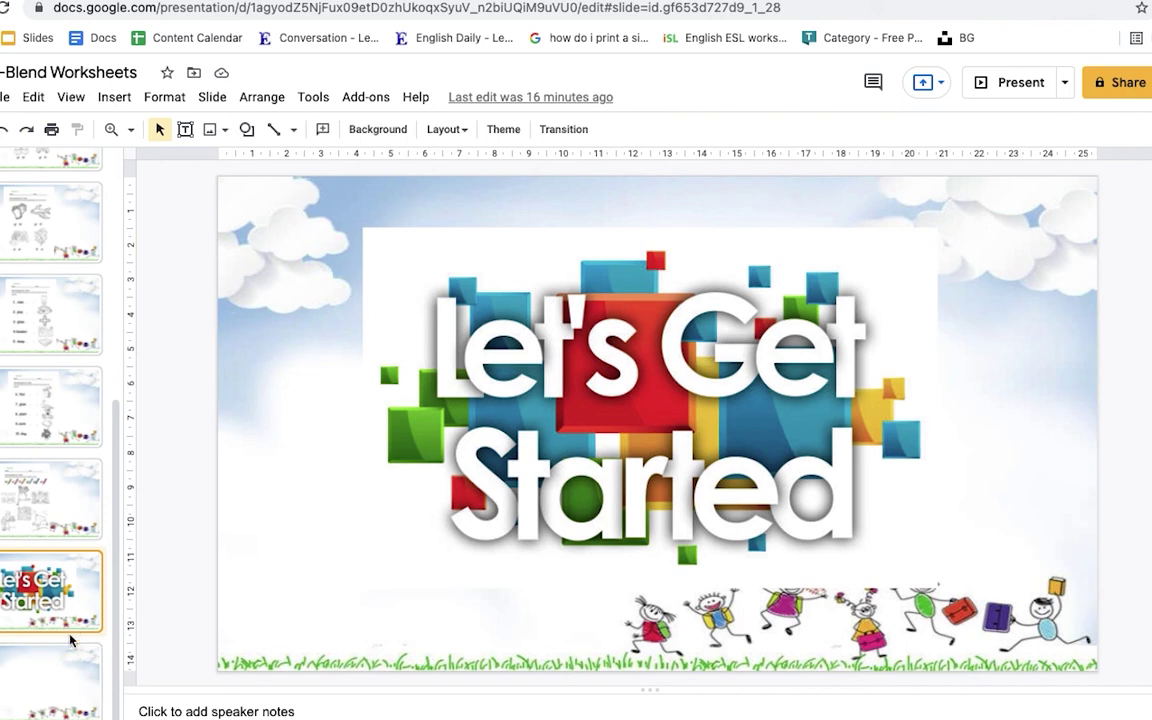
{"action": "left_click", "coordinate": [65, 672]}
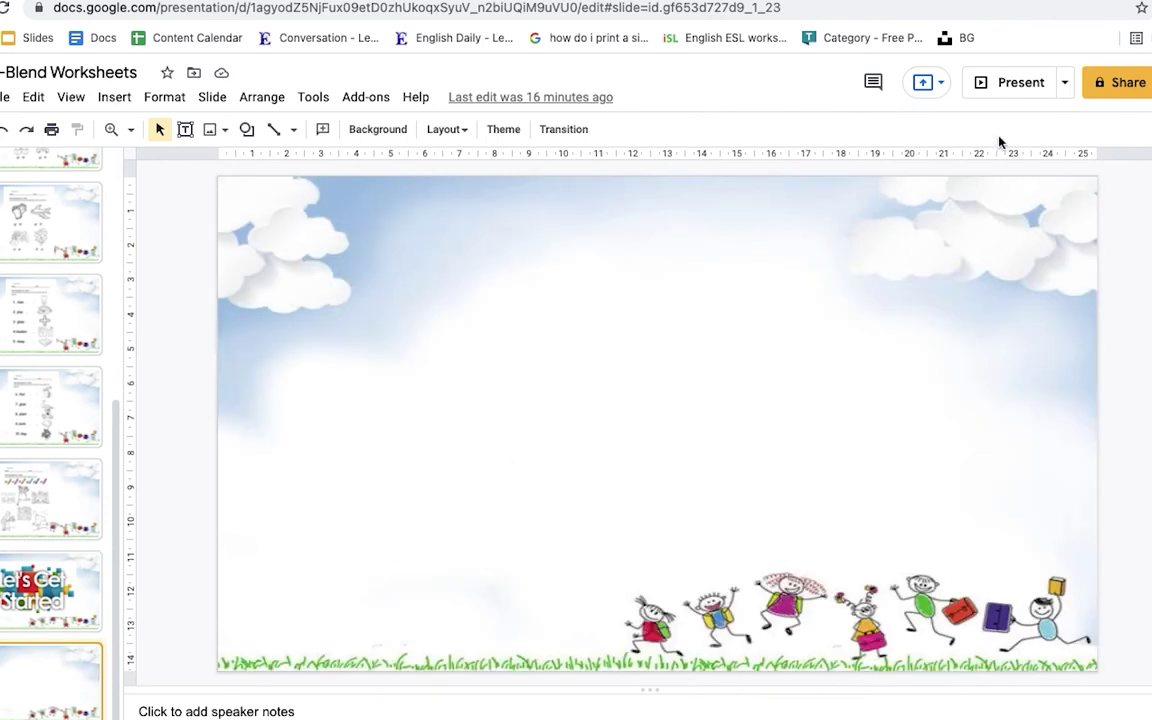